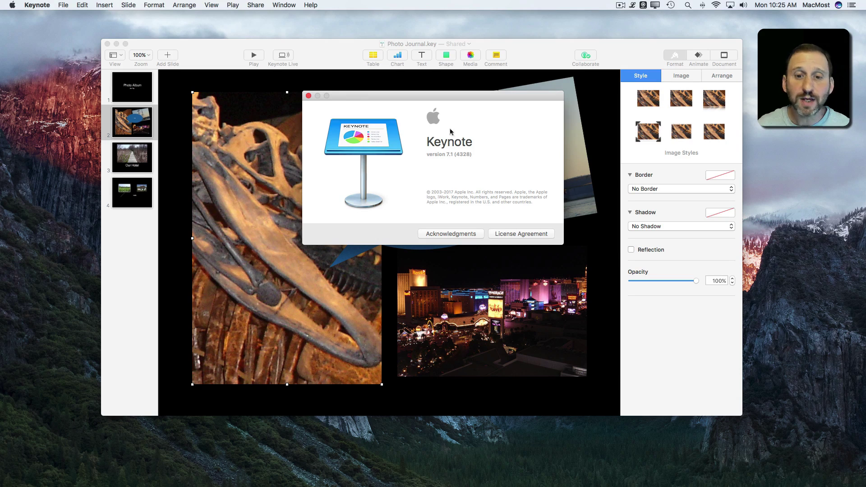
# Step: Close the About Keynote window, then select the Hi! bubble, Las Vegas and dinosaur photos on slide 2
pyautogui.click(308, 96)
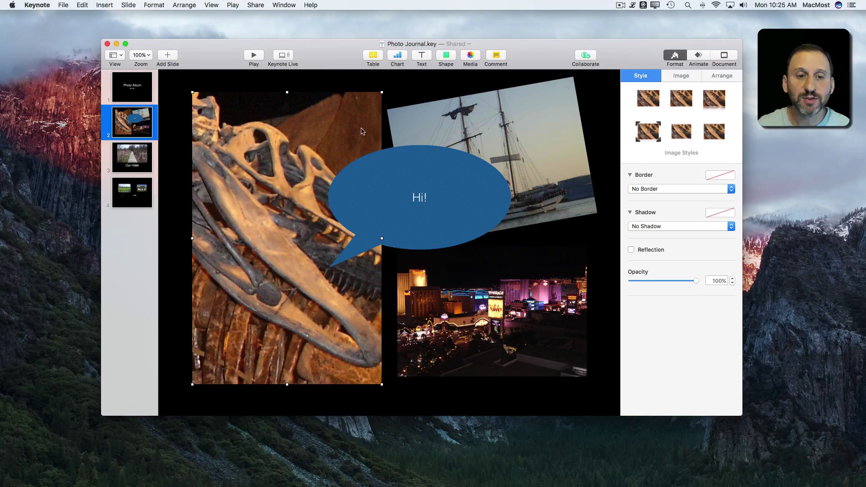
pyautogui.click(440, 180)
pyautogui.click(480, 334)
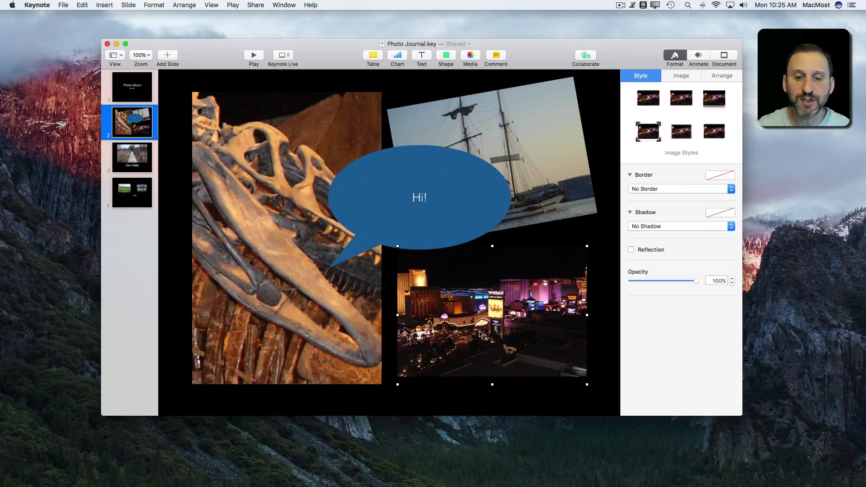
pyautogui.click(322, 292)
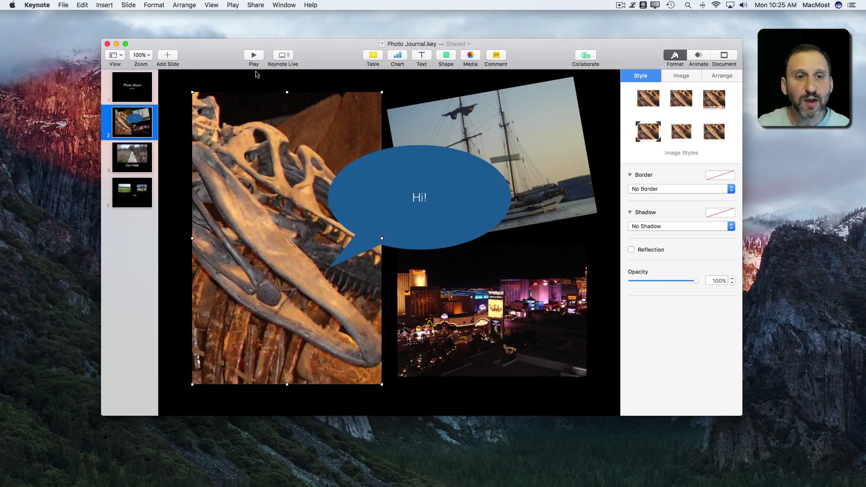
# Step: Show the Object List and select 19.jpg and DSC00885.jpg together from its rows
pyautogui.click(205, 6)
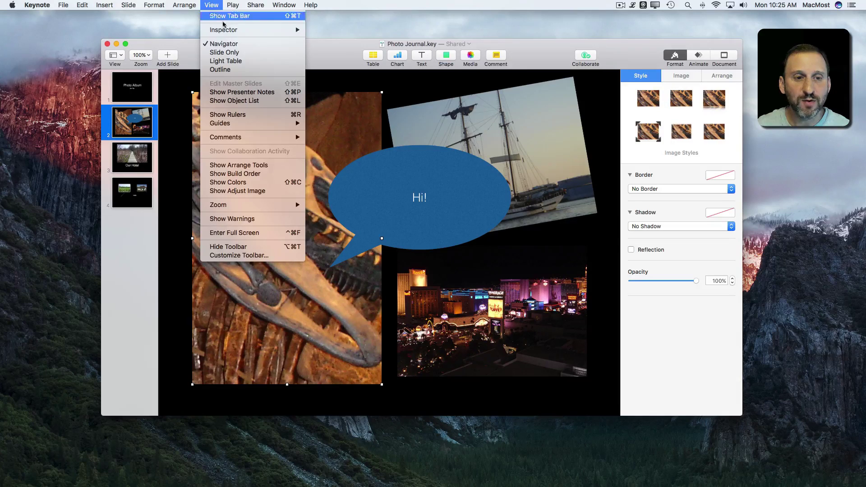
pyautogui.click(237, 100)
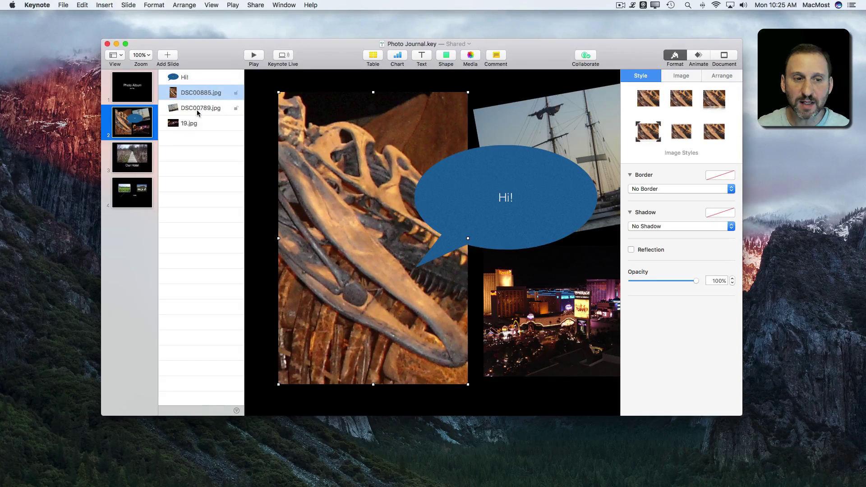
pyautogui.click(185, 124)
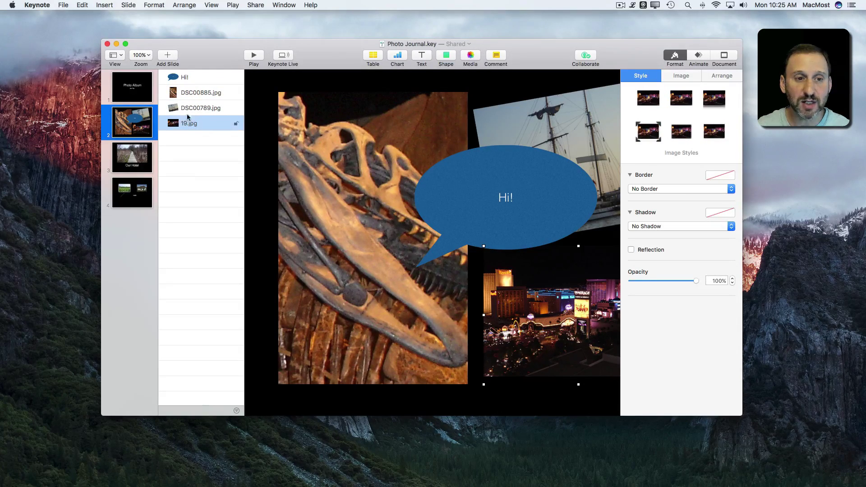
pyautogui.click(194, 93)
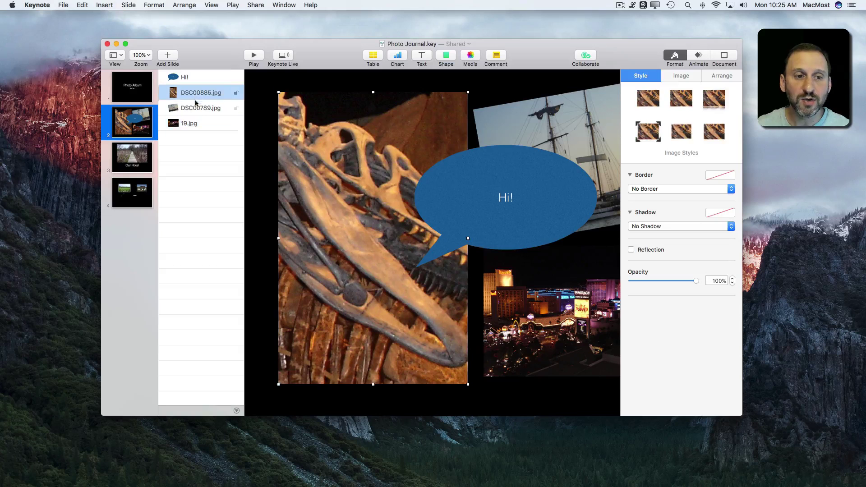
pyautogui.keyDown('super'); pyautogui.click(188, 123); pyautogui.keyUp('super')
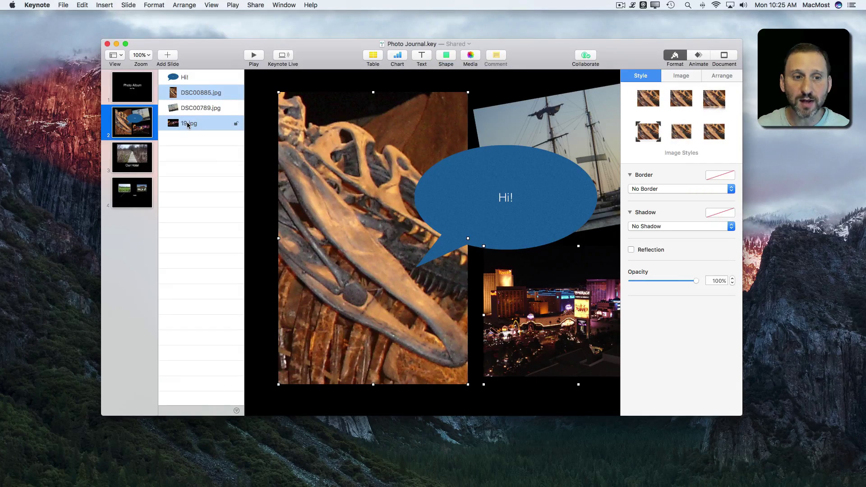
# Step: Delete the DSC00789.jpg ship photo, then undo the deletion
pyautogui.click(190, 108)
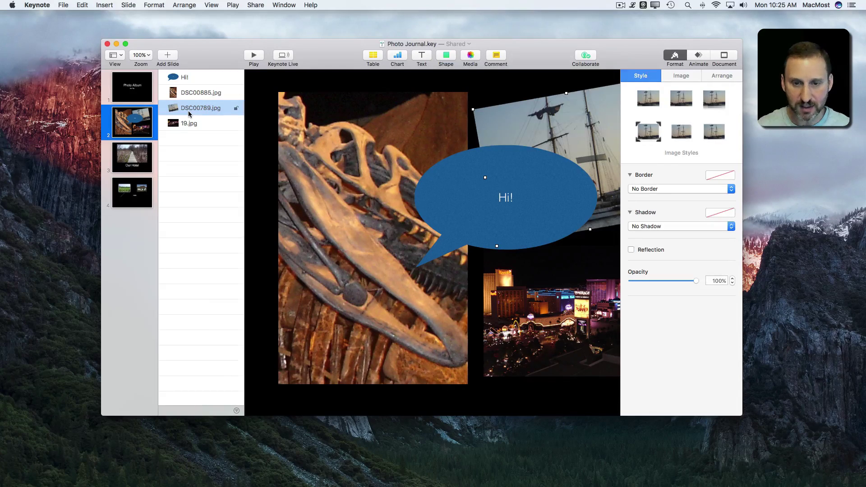
pyautogui.press('Delete')
pyautogui.press('super+z')
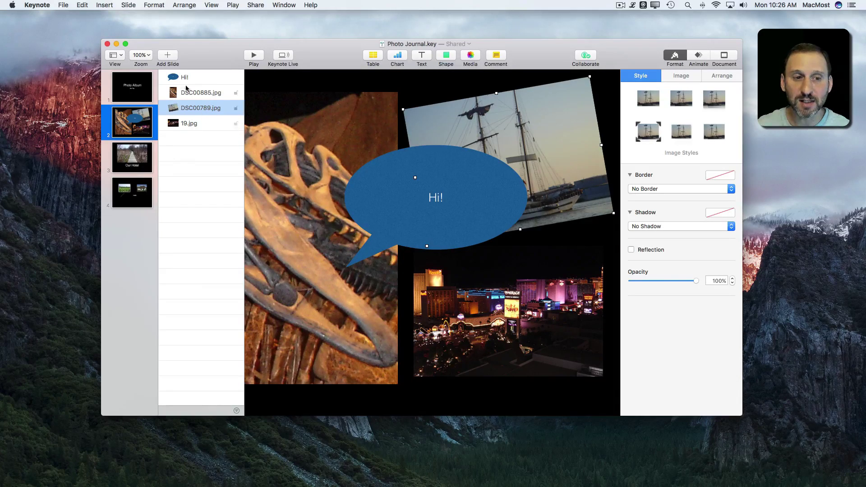
# Step: Inspect slide 3's Our Hotel title and Body text box, then return to slide 2
pyautogui.click(133, 169)
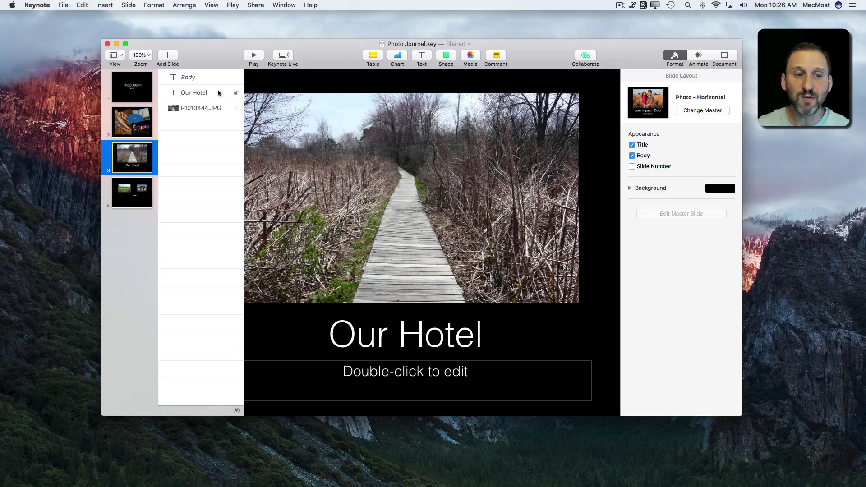
pyautogui.click(194, 92)
pyautogui.click(200, 80)
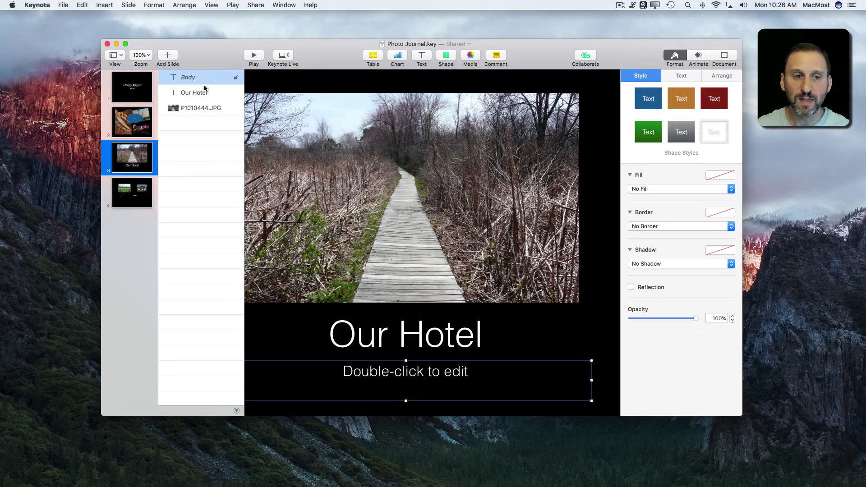
pyautogui.click(144, 124)
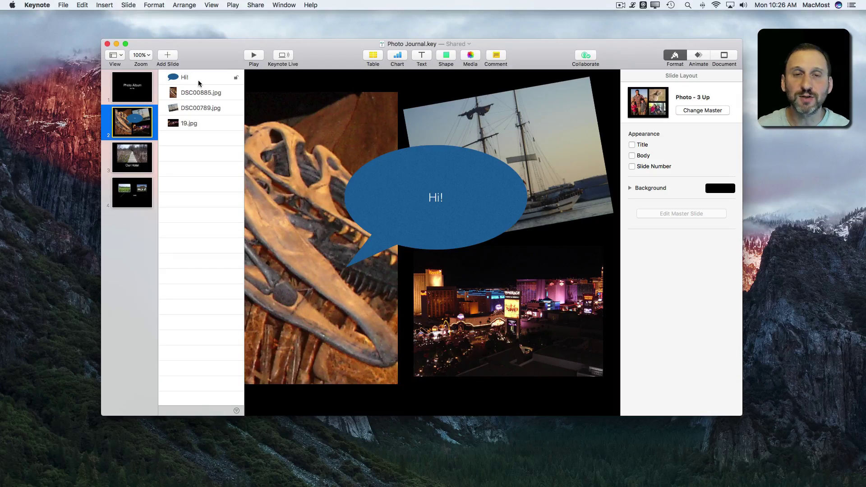
# Step: Drag 19.jpg above Hi! to the top of the Object List, then reselect the photos
pyautogui.click(194, 123)
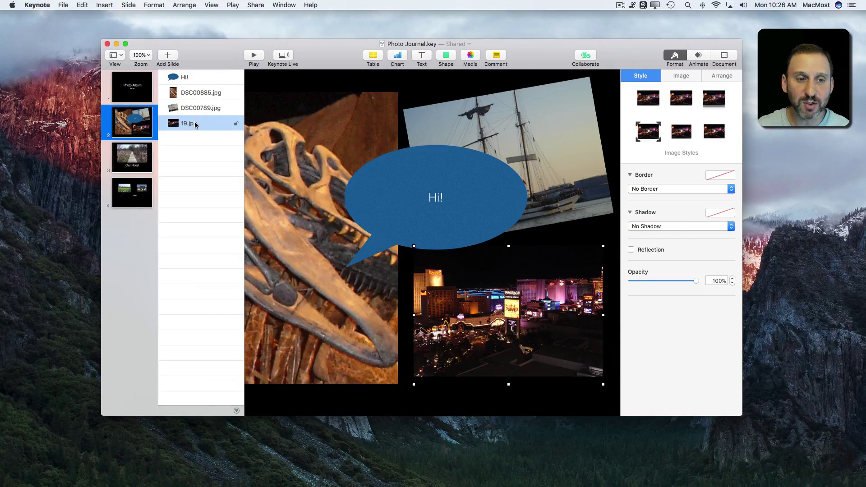
pyautogui.moveTo(195, 123); pyautogui.dragTo(187, 93)
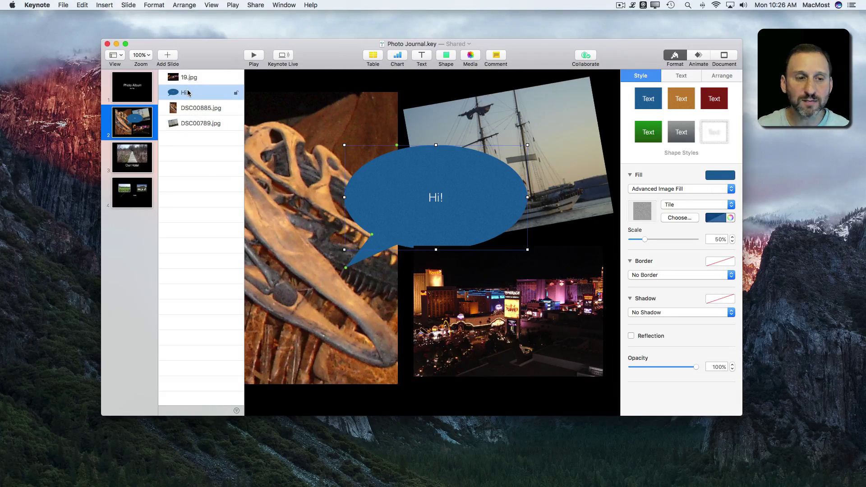
pyautogui.rightClick(188, 93)
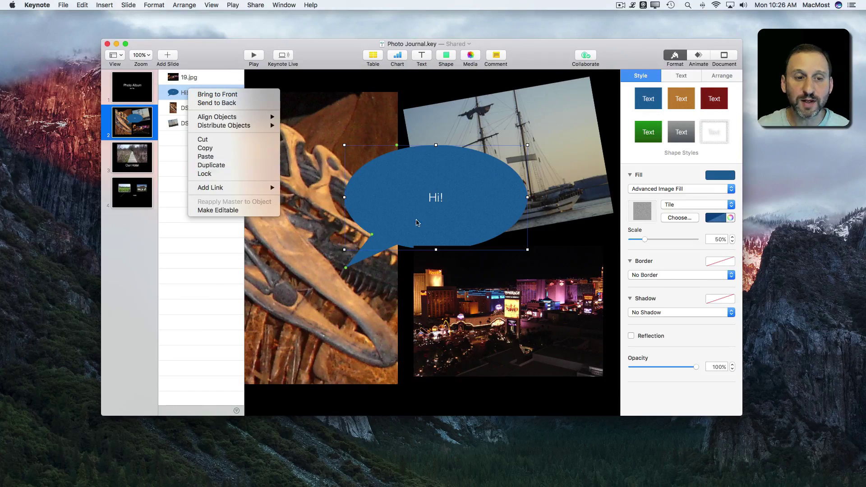
pyautogui.click(225, 251)
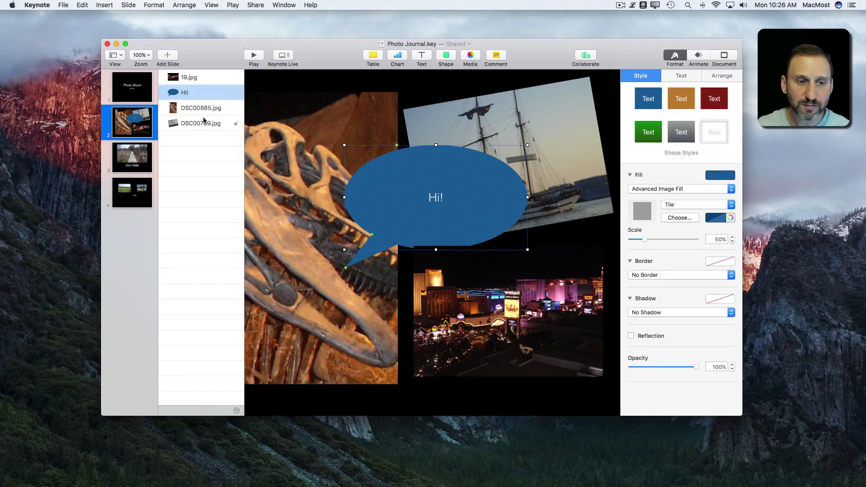
pyautogui.click(202, 121)
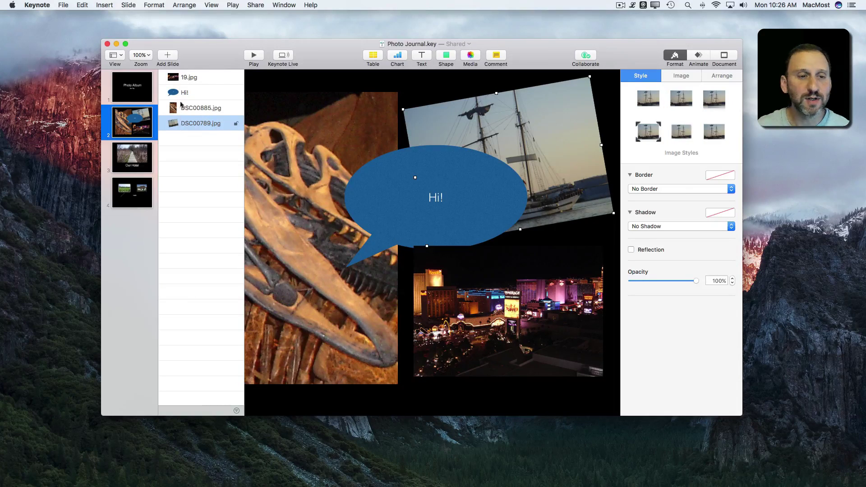
pyautogui.click(179, 80)
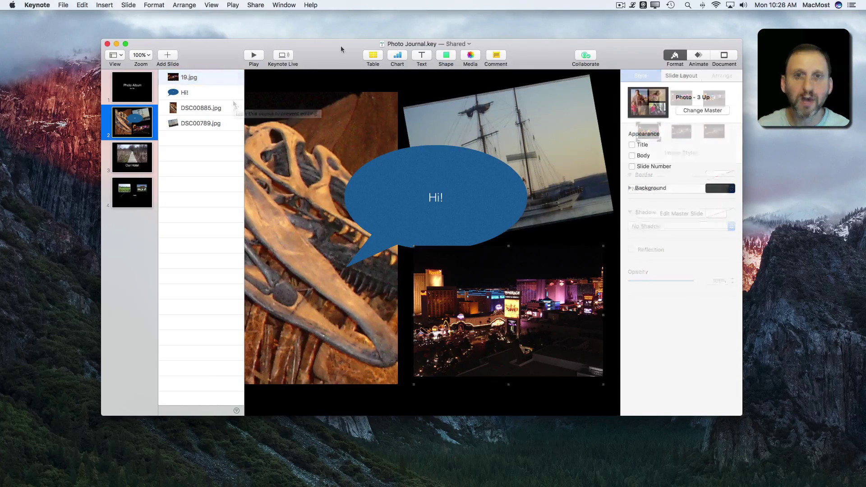
# Step: Select the DSC00789.jpg row, then put the DSC00885.jpg name into edit mode
pyautogui.click(173, 122)
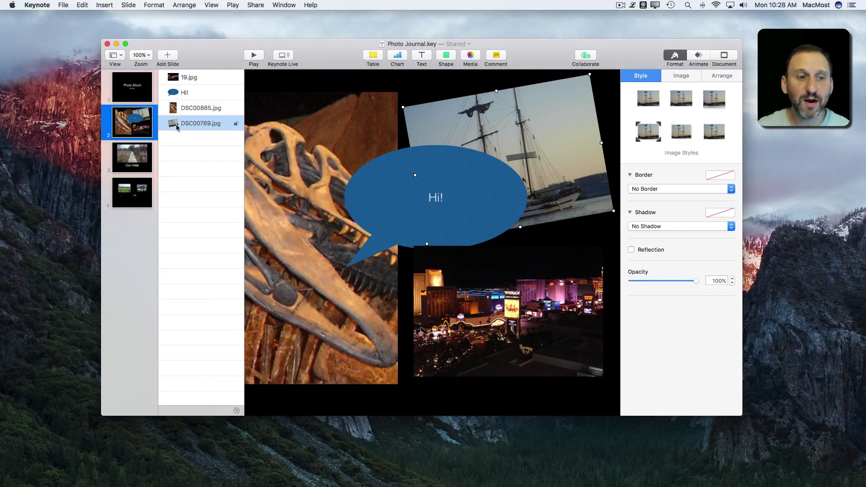
pyautogui.click(173, 126)
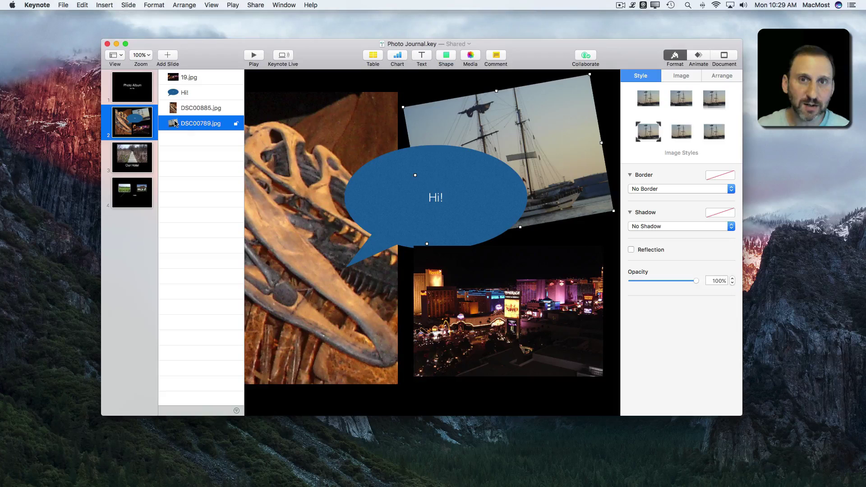
pyautogui.doubleClick(199, 107)
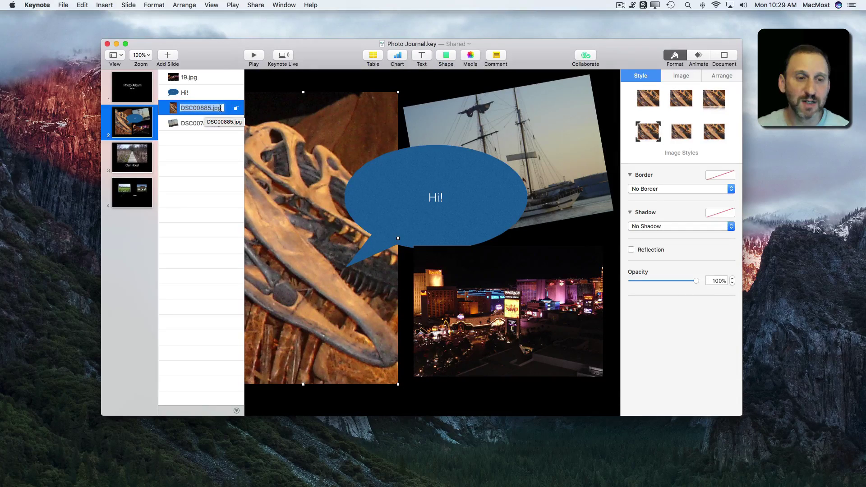
pyautogui.click(185, 92)
pyautogui.click(186, 93)
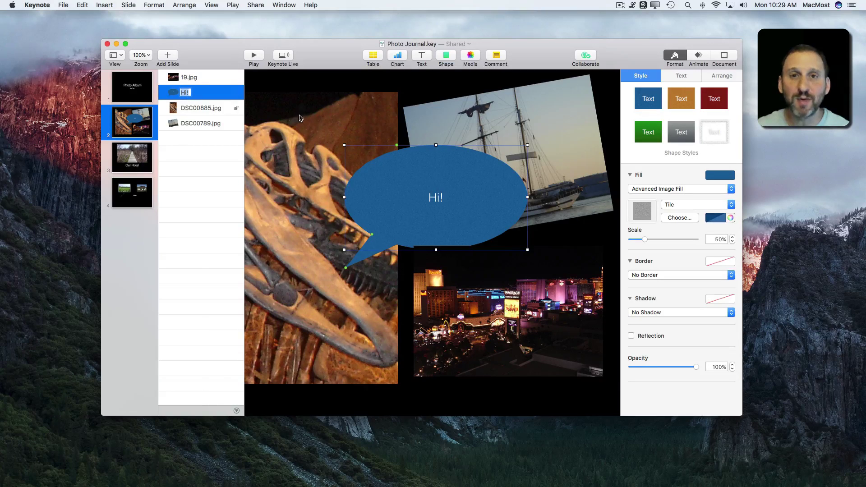
pyautogui.write('One')
pyautogui.press('Return')
pyautogui.click(195, 109)
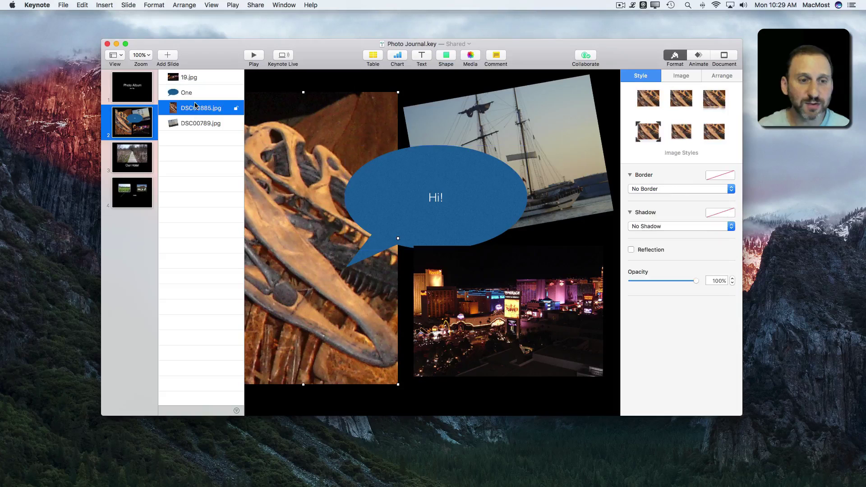
pyautogui.doubleClick(192, 108)
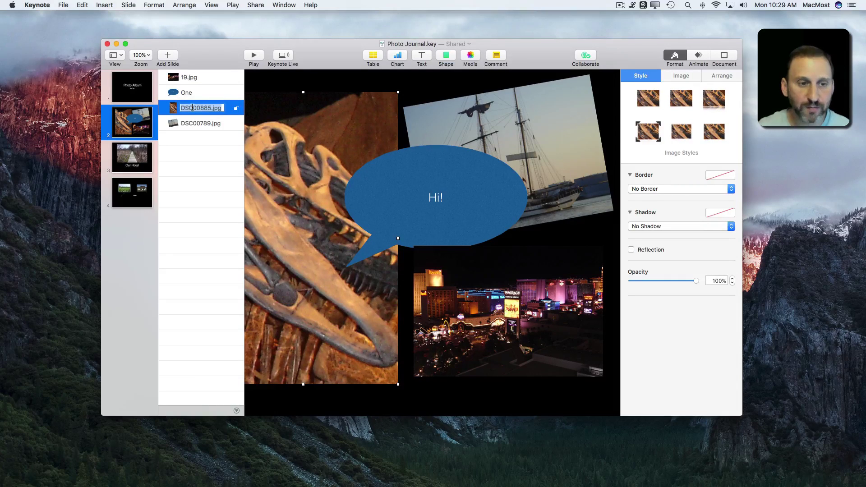
pyautogui.write('Two')
pyautogui.press('Return')
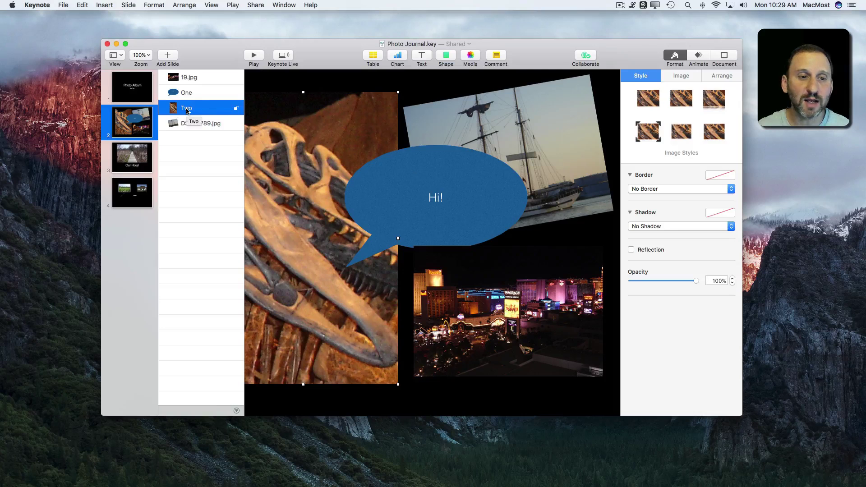
pyautogui.press('Down')
pyautogui.press('Up')
pyautogui.press('Up')
pyautogui.press('Up')
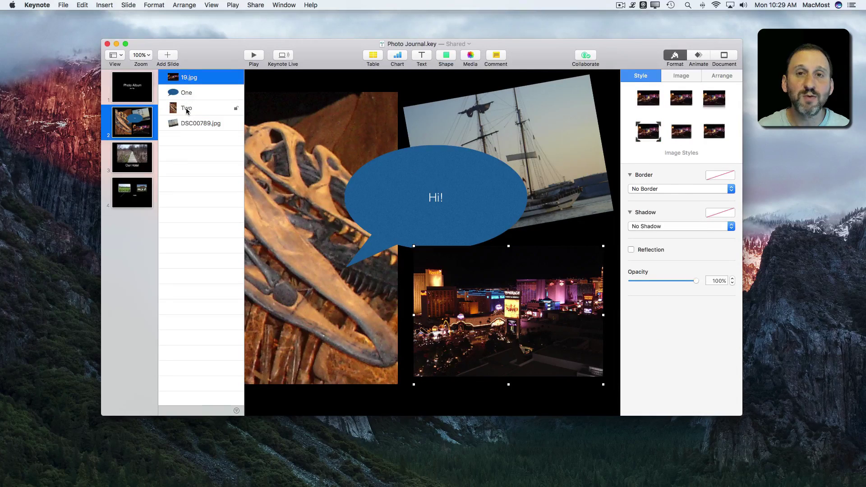
pyautogui.press('Down')
pyautogui.press('Down')
pyautogui.press('Down')
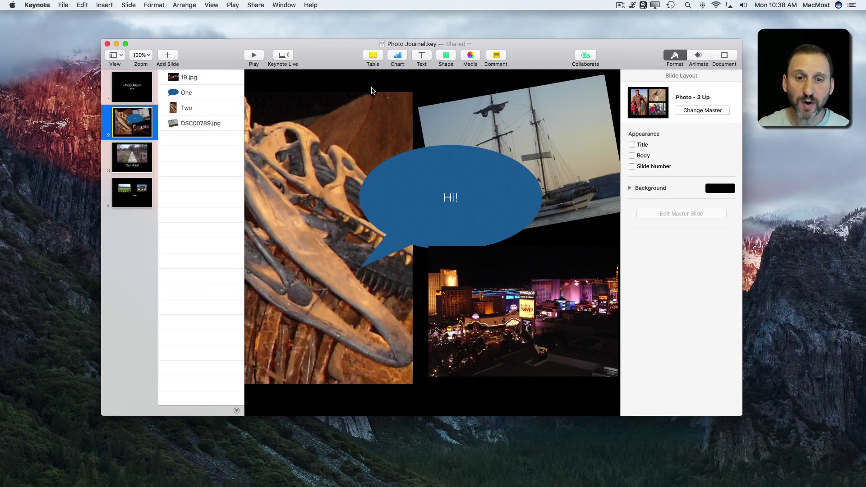
pyautogui.moveTo(356, 75); pyautogui.dragTo(527, 137)
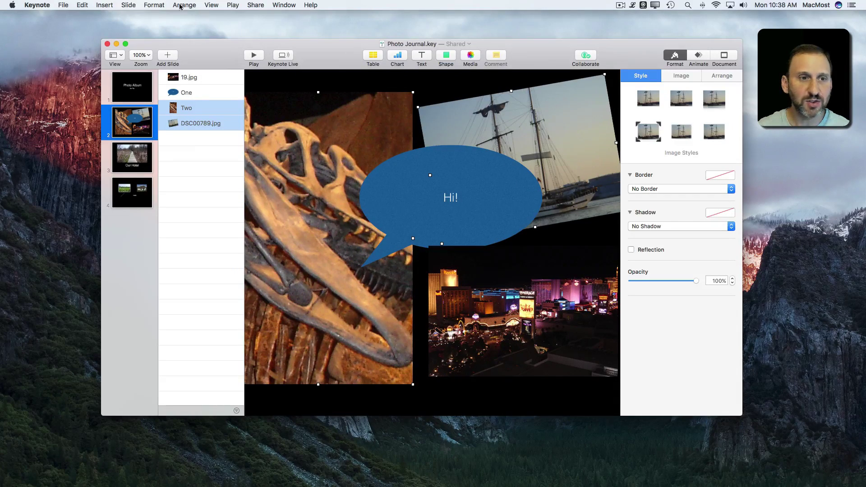
pyautogui.click(154, 3)
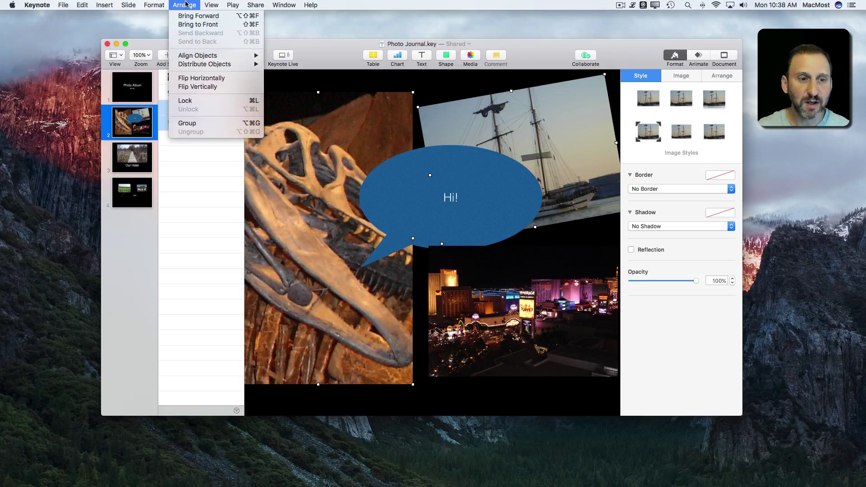
pyautogui.click(189, 123)
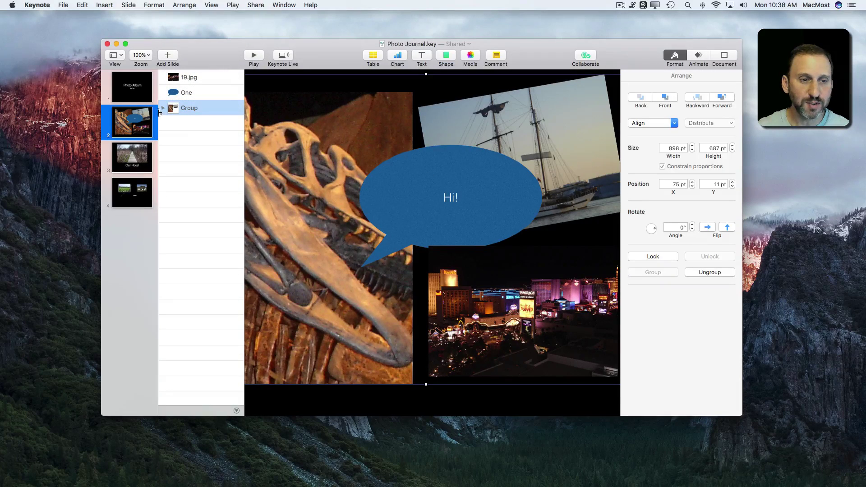
pyautogui.click(163, 108)
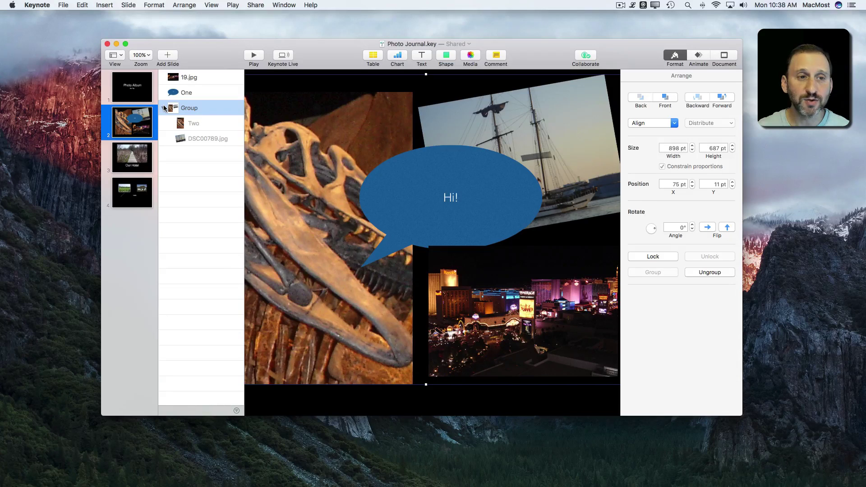
pyautogui.press('super+alt+shift+g')
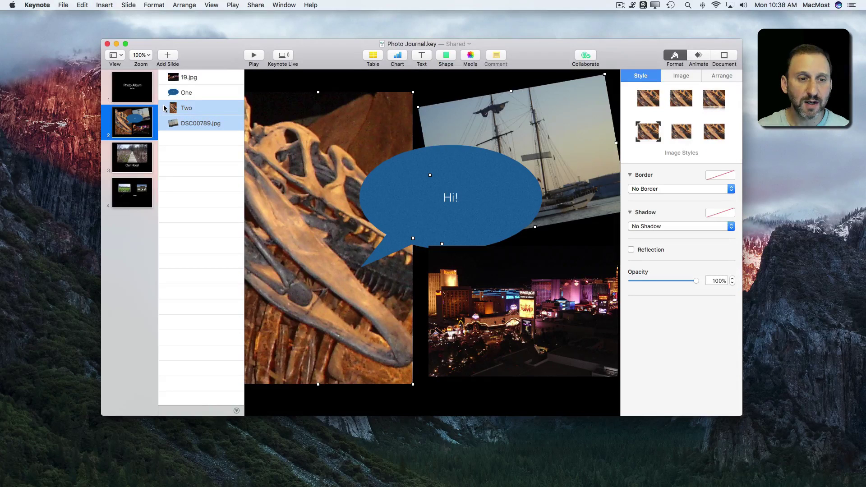
pyautogui.click(189, 80)
pyautogui.keyDown('super'); pyautogui.click(194, 109); pyautogui.keyUp('super')
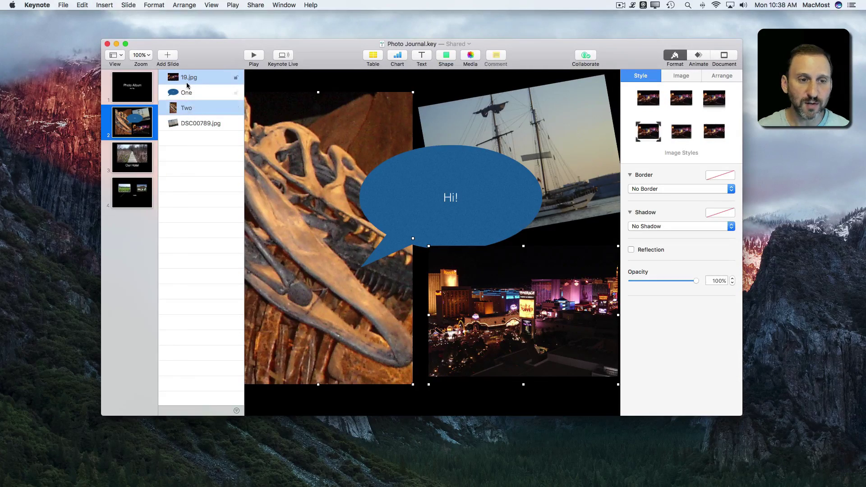
pyautogui.rightClick(196, 109)
pyautogui.click(210, 113)
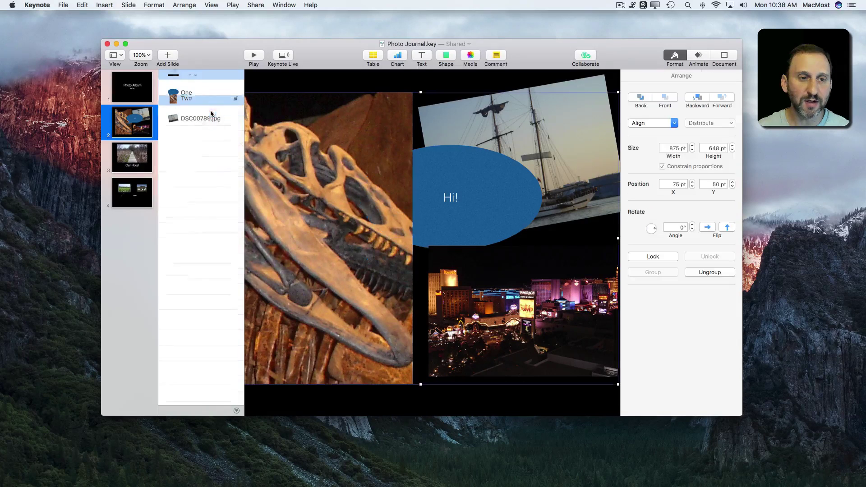
pyautogui.click(164, 78)
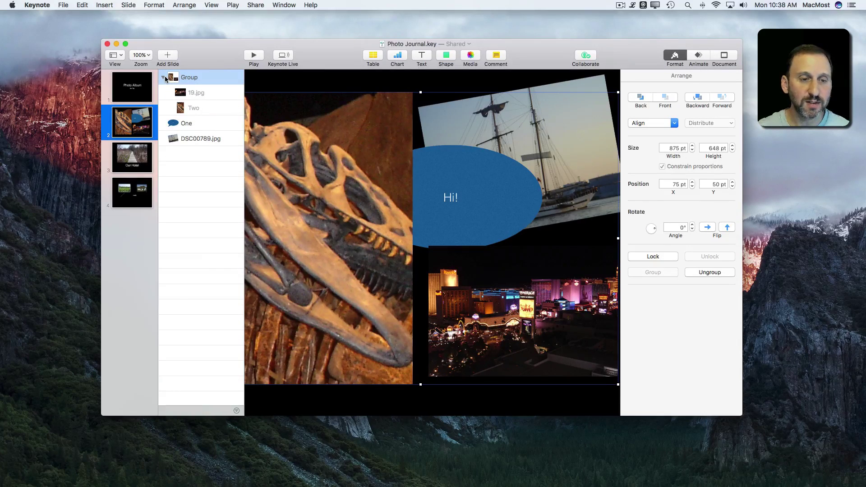
pyautogui.click(164, 78)
pyautogui.click(164, 78)
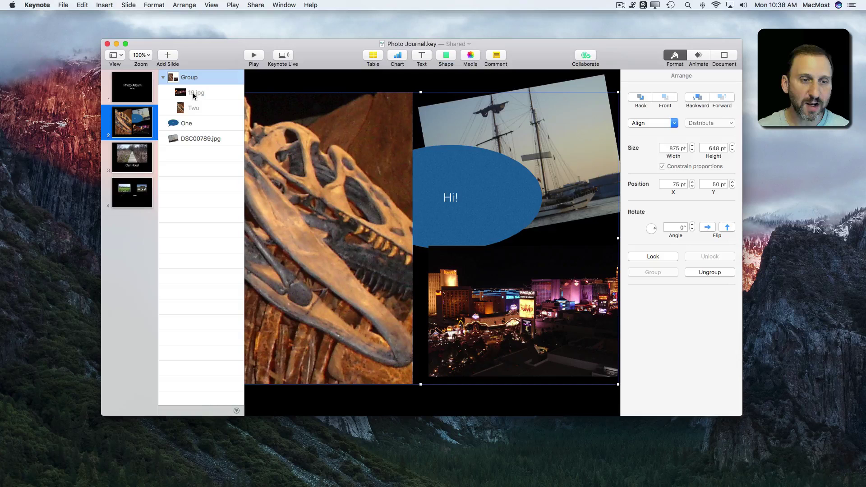
pyautogui.press('super+a')
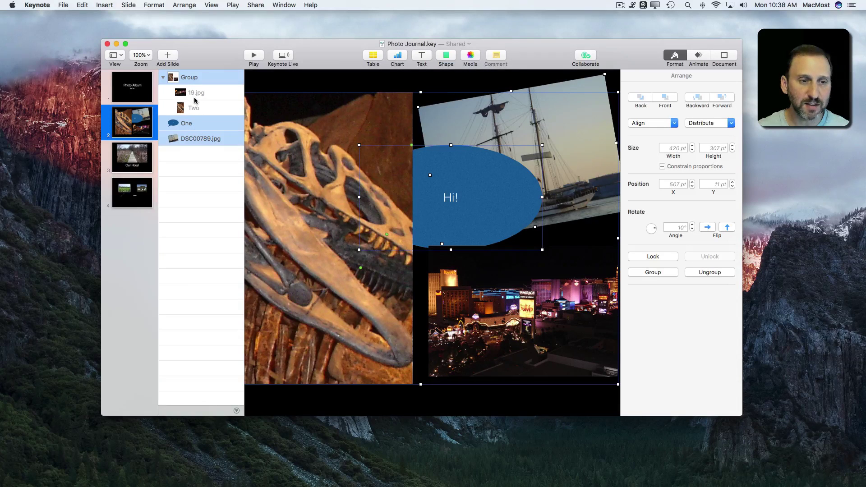
pyautogui.press('shift+super+a')
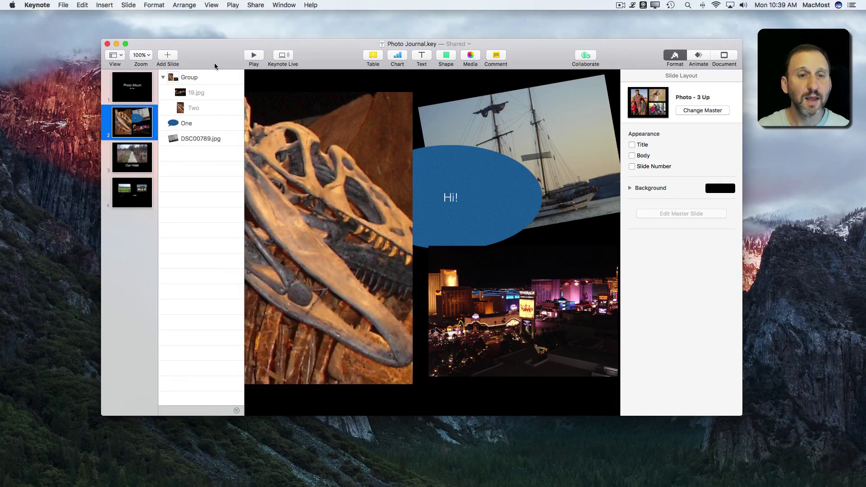
pyautogui.press('super+alt+shift+g')
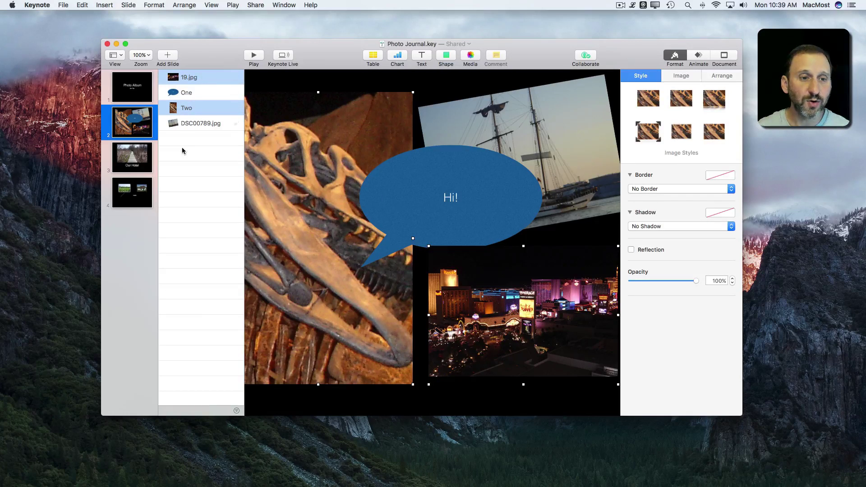
# Step: Filter slide 2's Object List by Text, then Shapes, then Images in turn
pyautogui.click(183, 148)
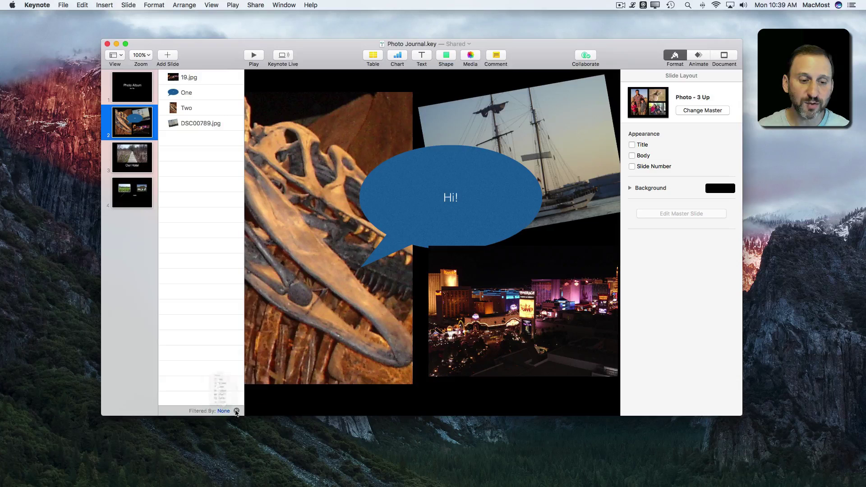
pyautogui.click(223, 410)
pyautogui.click(212, 333)
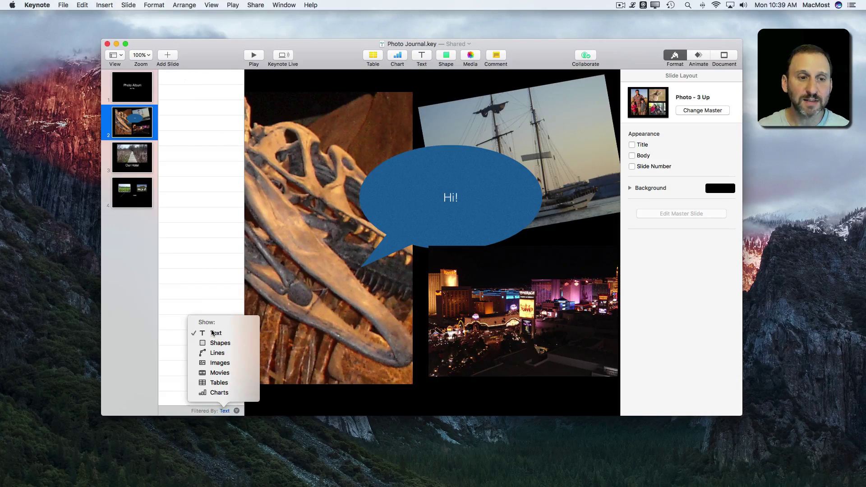
pyautogui.click(213, 334)
pyautogui.click(216, 344)
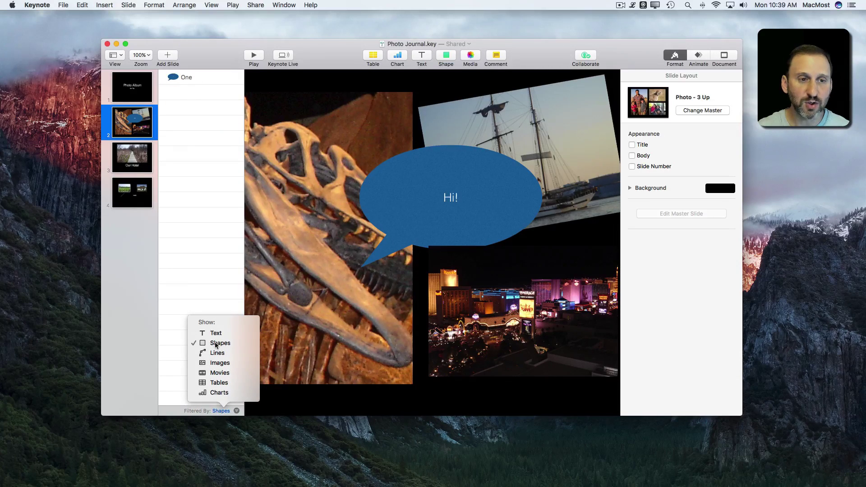
pyautogui.click(216, 344)
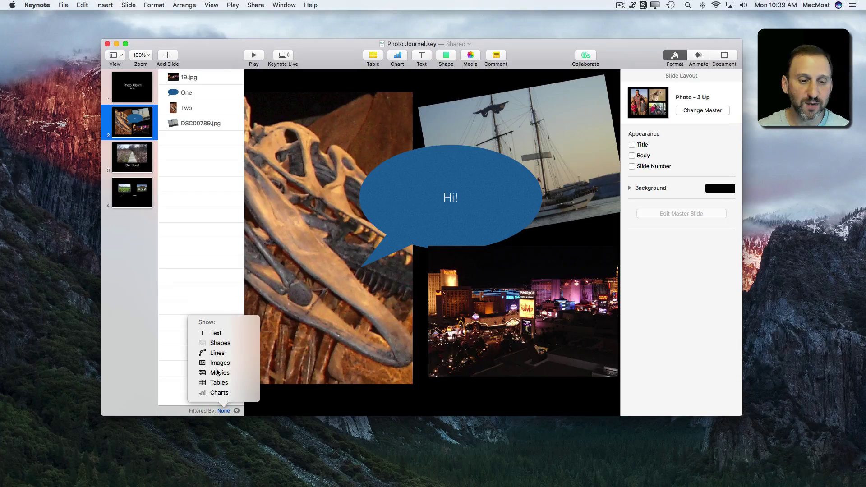
pyautogui.click(218, 364)
pyautogui.click(217, 365)
pyautogui.click(220, 364)
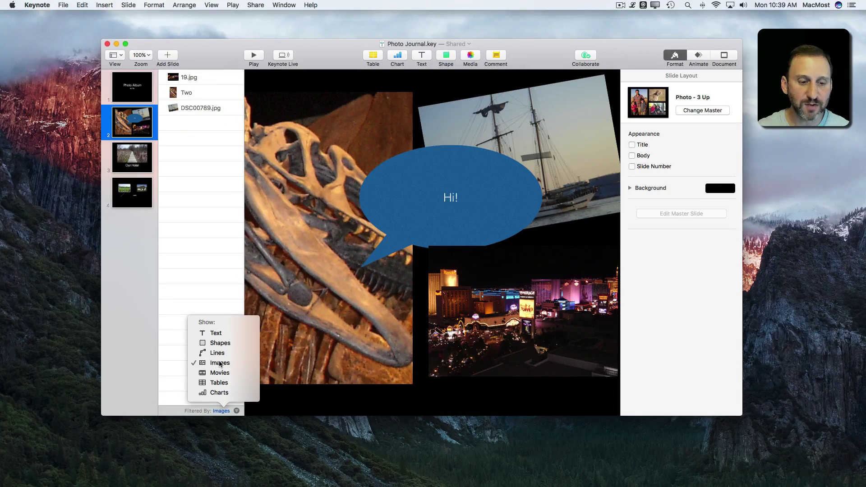
pyautogui.click(175, 374)
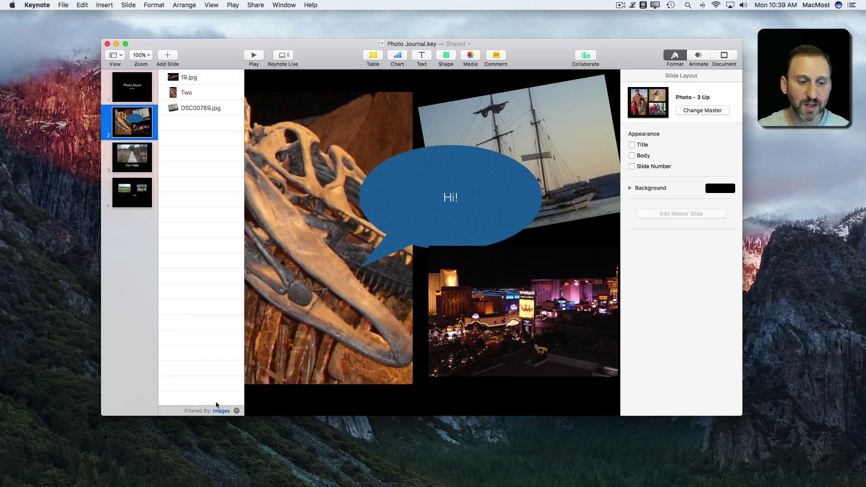
# Step: Toggle the Images filter, switch to slide 3, and turn the filter off to list all objects
pyautogui.click(237, 411)
pyautogui.click(237, 411)
pyautogui.click(237, 411)
pyautogui.click(236, 411)
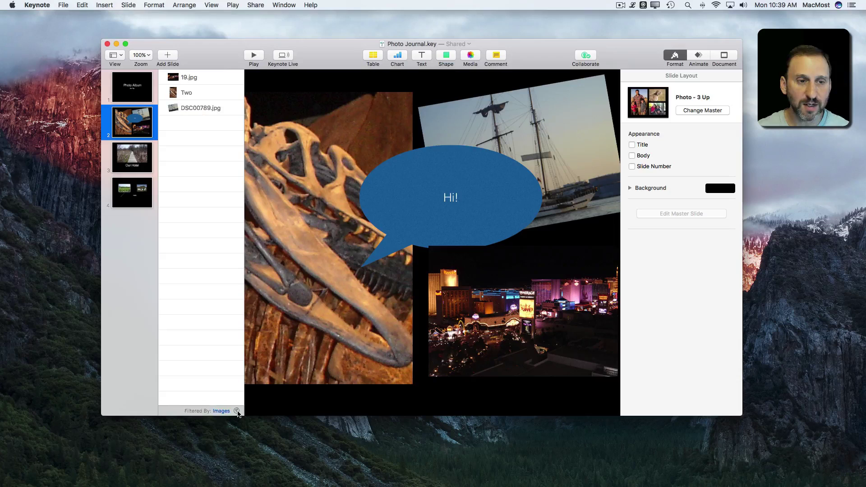
pyautogui.click(237, 411)
pyautogui.click(237, 412)
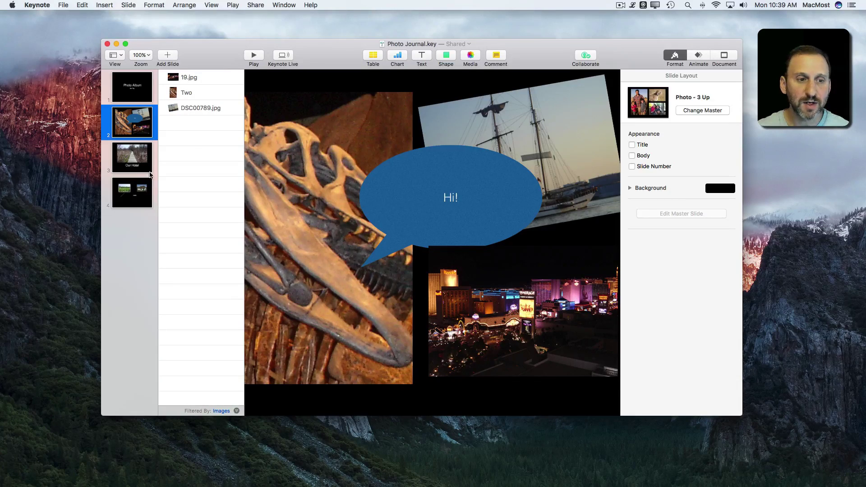
pyautogui.click(132, 151)
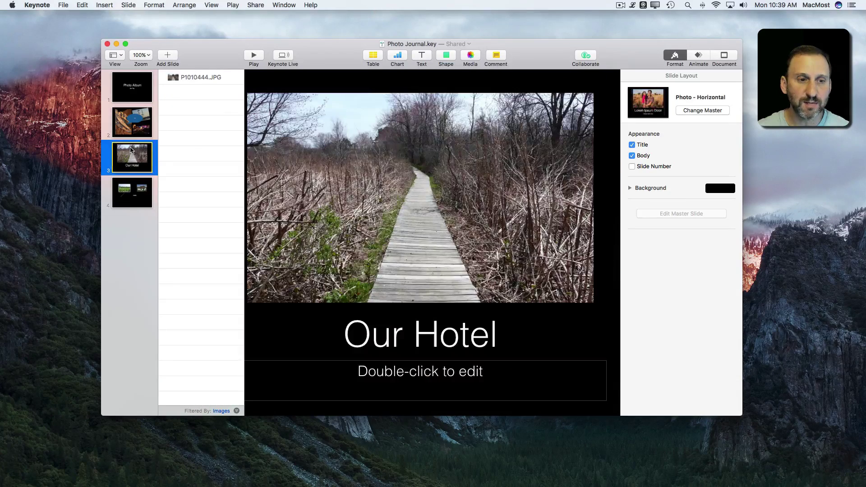
pyautogui.click(236, 411)
pyautogui.click(236, 411)
pyautogui.click(236, 410)
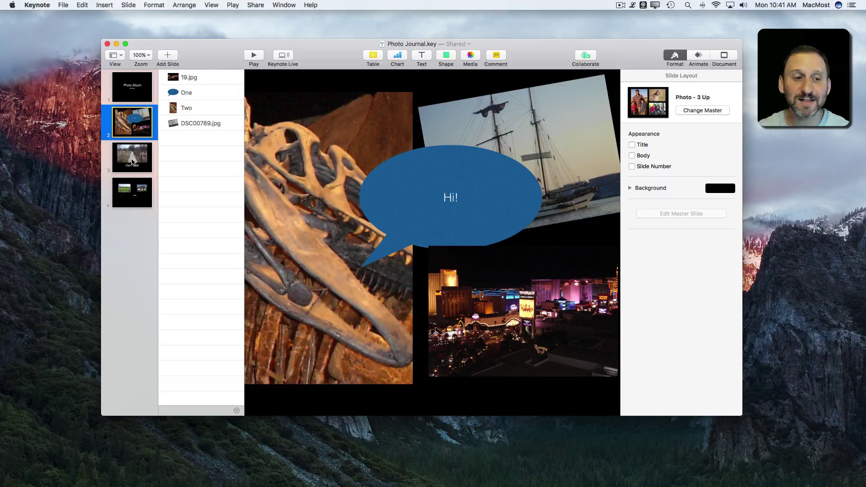
# Step: Command-click slide 3 so its Body, Our Hotel and P1010444.JPG join slide 2's list
pyautogui.keyDown('shift'); pyautogui.click(132, 162); pyautogui.keyUp('shift')
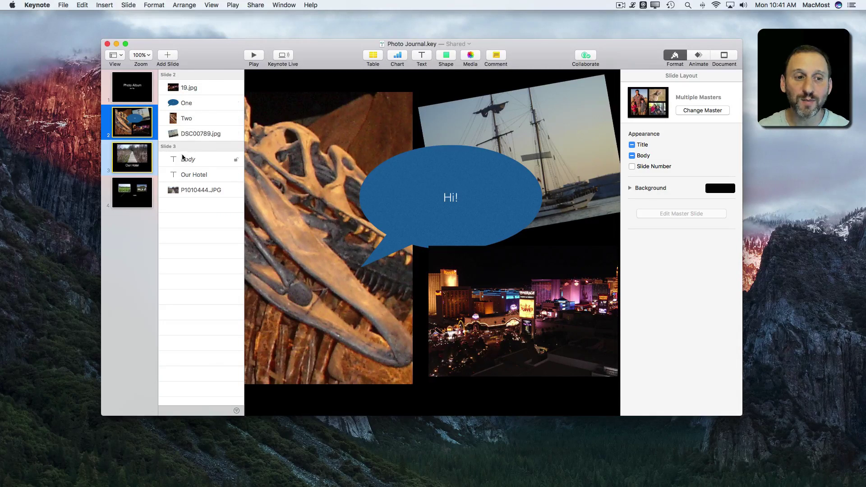
# Step: Select all four slides and drag PA080003.jpg from slide 4 to under Slide 1
pyautogui.click(137, 96)
pyautogui.press('super+a')
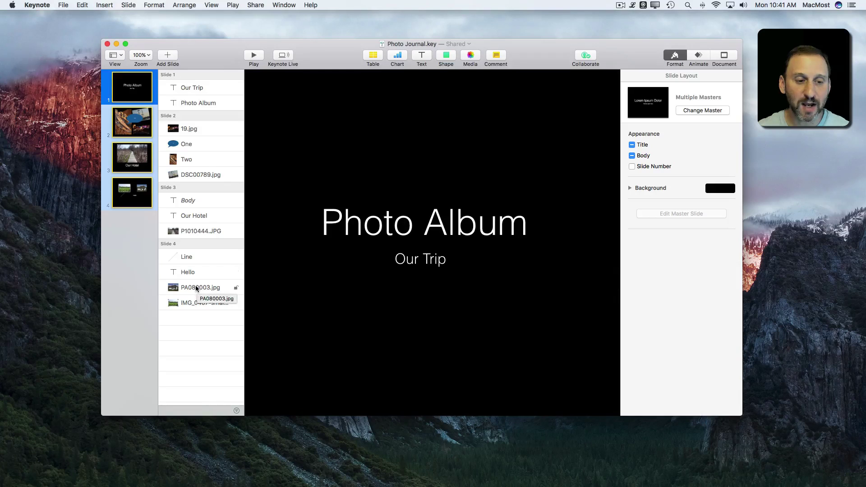
pyautogui.moveTo(196, 289); pyautogui.dragTo(204, 96)
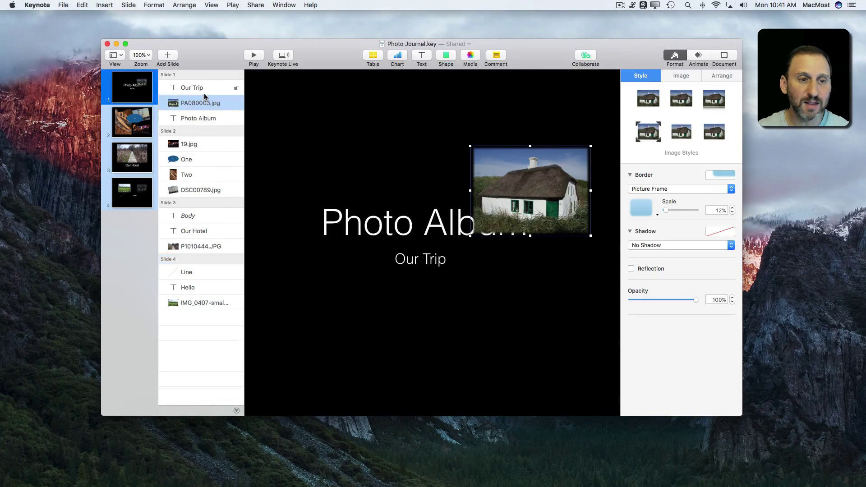